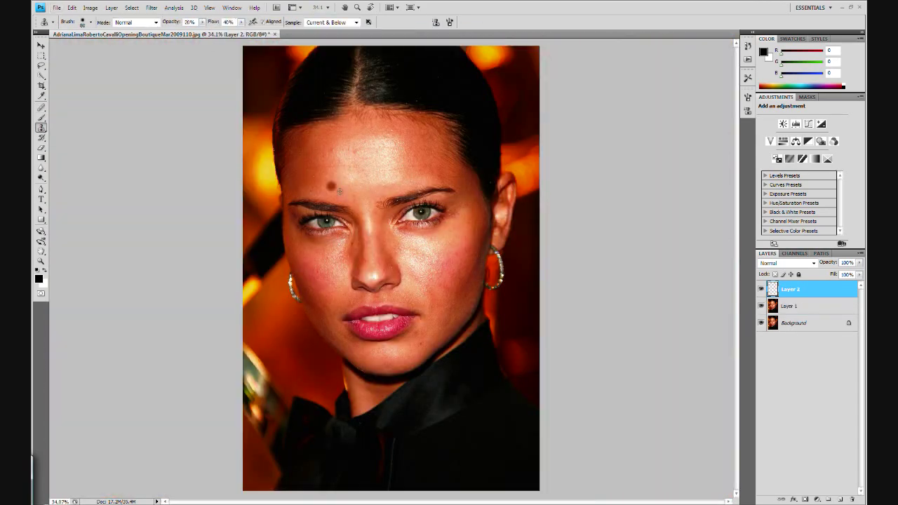
# - Clone-stamp out the dark forehead mole, then zoom in closer on the eyes
pyautogui.click(332, 186)
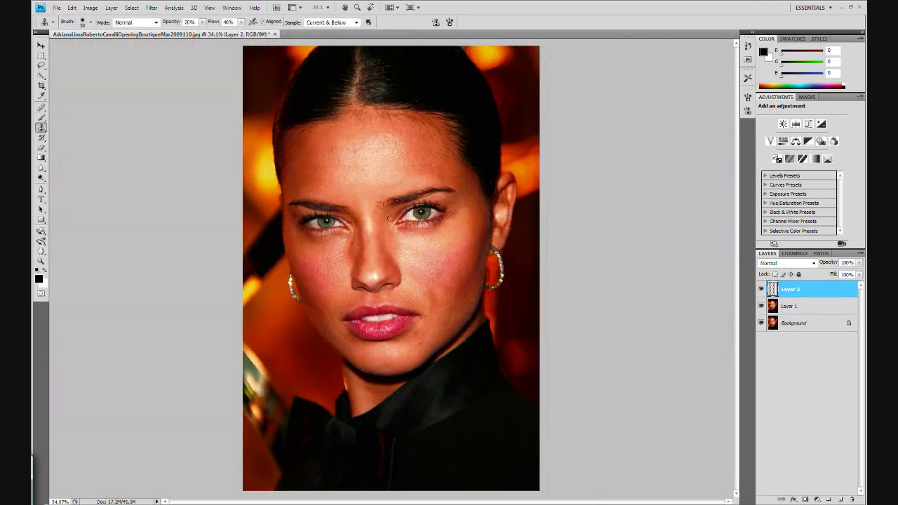
pyautogui.hotkey('ctrl', '+')
pyautogui.scroll(-3, 383, 228)
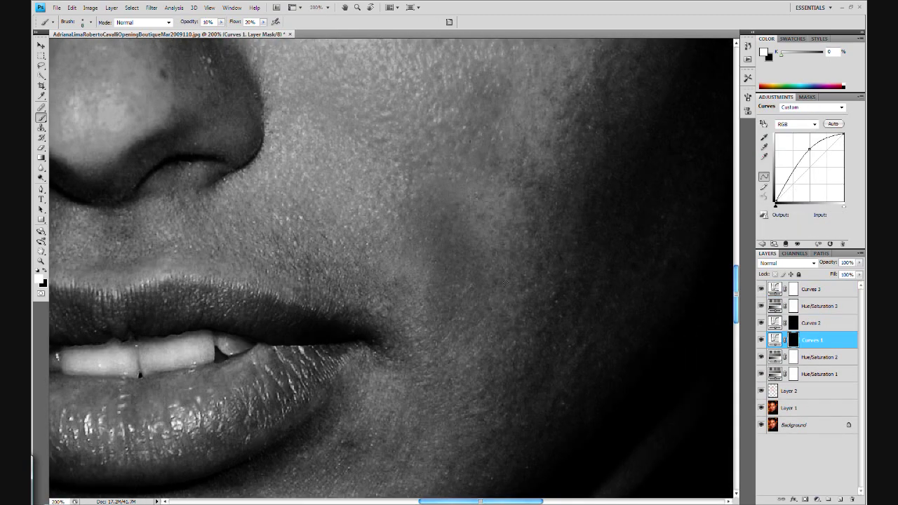
# - Paint white on the Curves 1 mask to lighten the cheek skin below the eye
pyautogui.scroll(5, 449, 252)
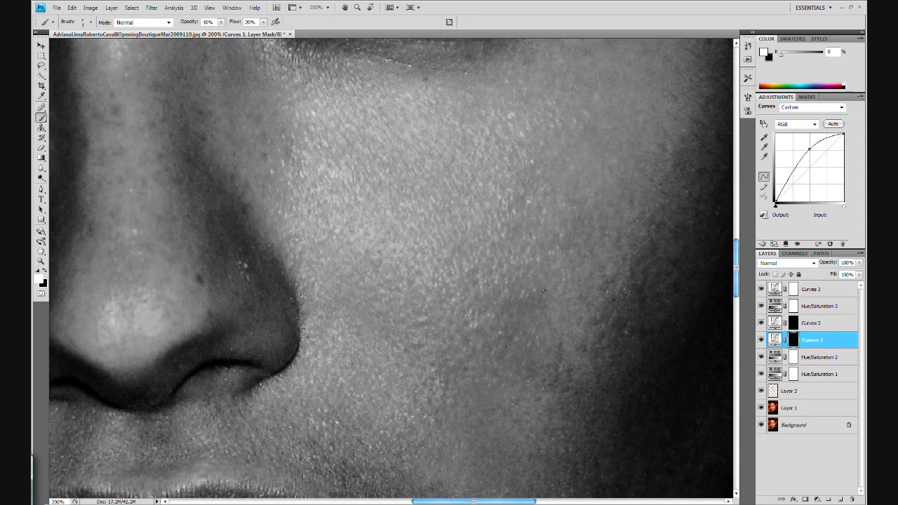
pyautogui.scroll(-3, 440, 332)
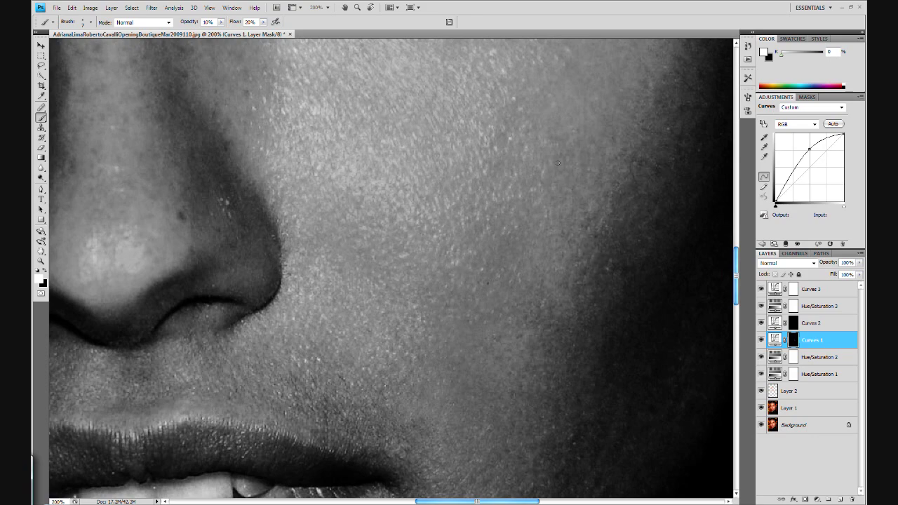
pyautogui.scroll(5, 514, 175)
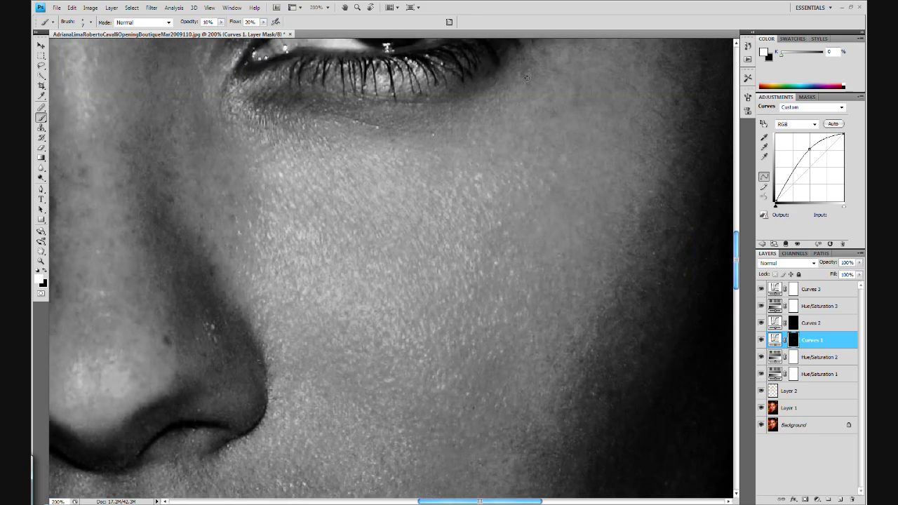
pyautogui.hotkey('ctrl', '0')
pyautogui.moveTo(761, 289); pyautogui.dragTo(761, 312)
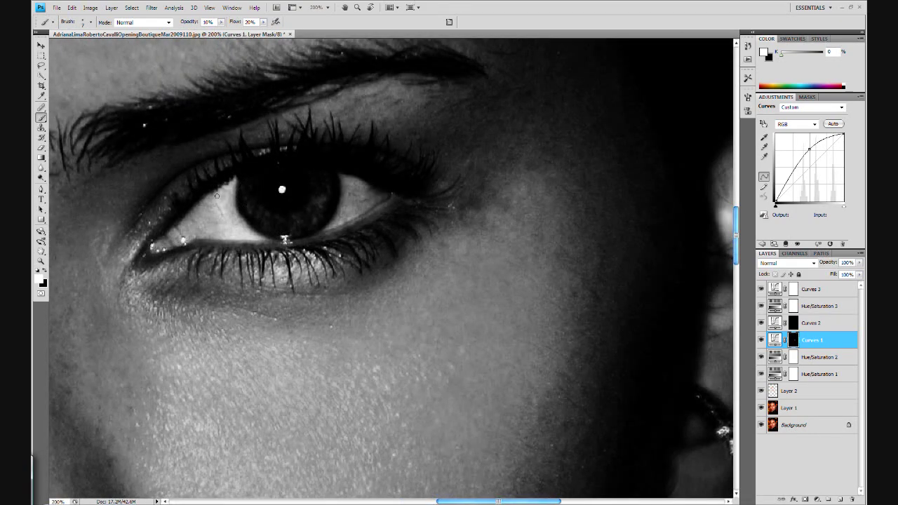
pyautogui.moveTo(466, 220); pyautogui.dragTo(483, 201)
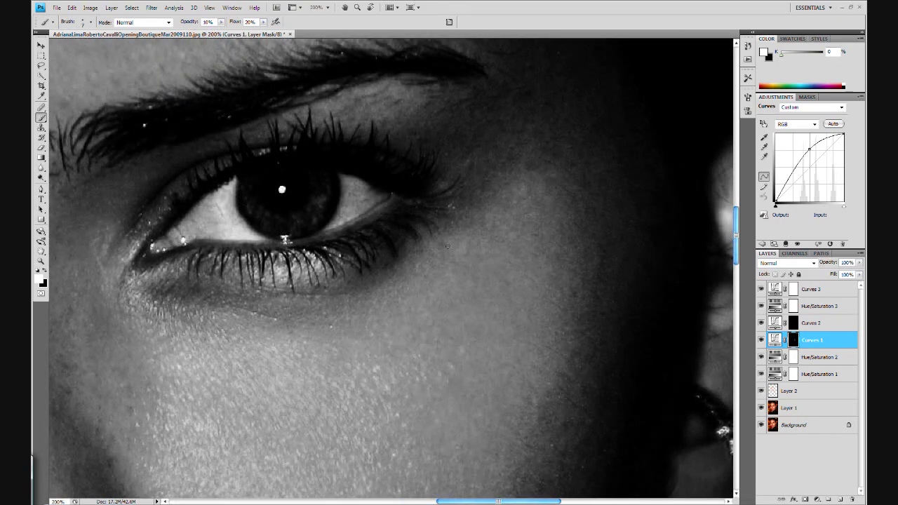
pyautogui.moveTo(389, 261); pyautogui.dragTo(585, 230)
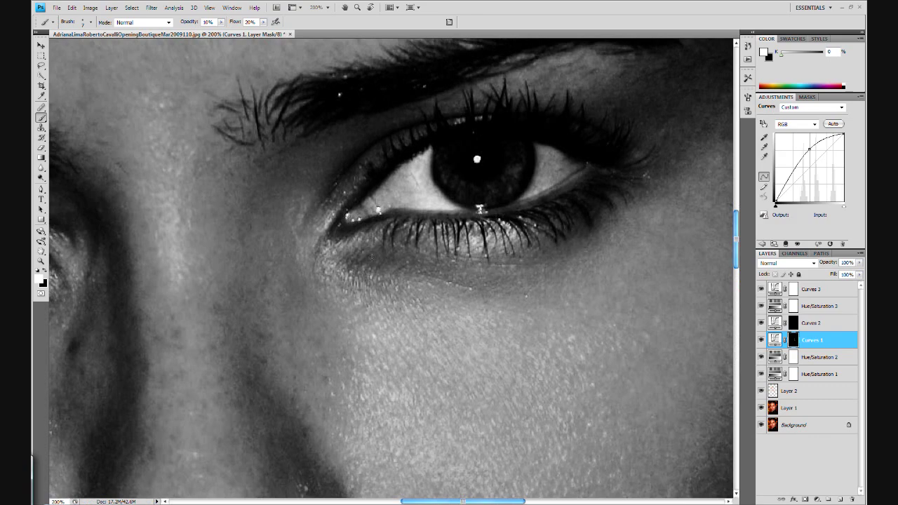
pyautogui.moveTo(435, 279); pyautogui.dragTo(378, 309)
# - Undo the last stroke, lighten the skin below the lips, then recheck at 100%
pyautogui.scroll(-5, 468, 152)
pyautogui.hotkey('ctrl', 'z')
pyautogui.hotkey('ctrl', 'z')
pyautogui.hotkey('ctrl', 'z')
pyautogui.hotkey('ctrl', '+')
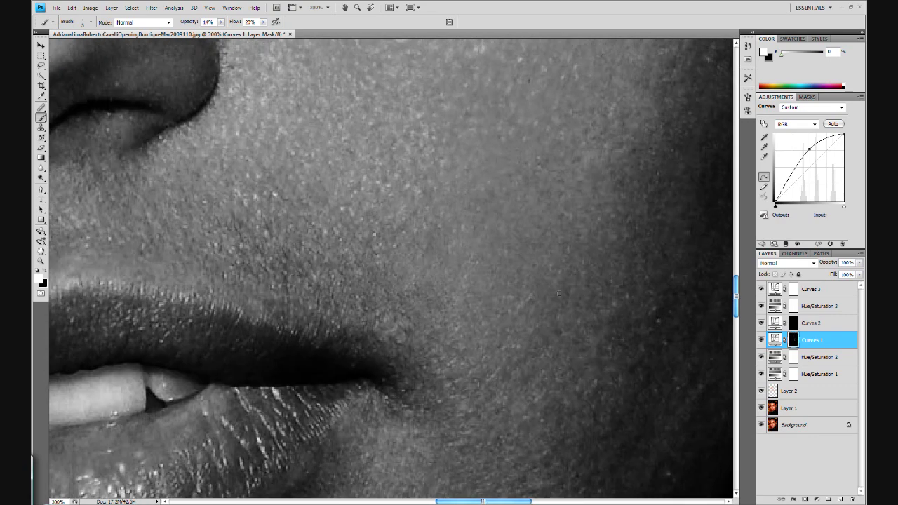
pyautogui.moveTo(613, 342); pyautogui.dragTo(644, 54)
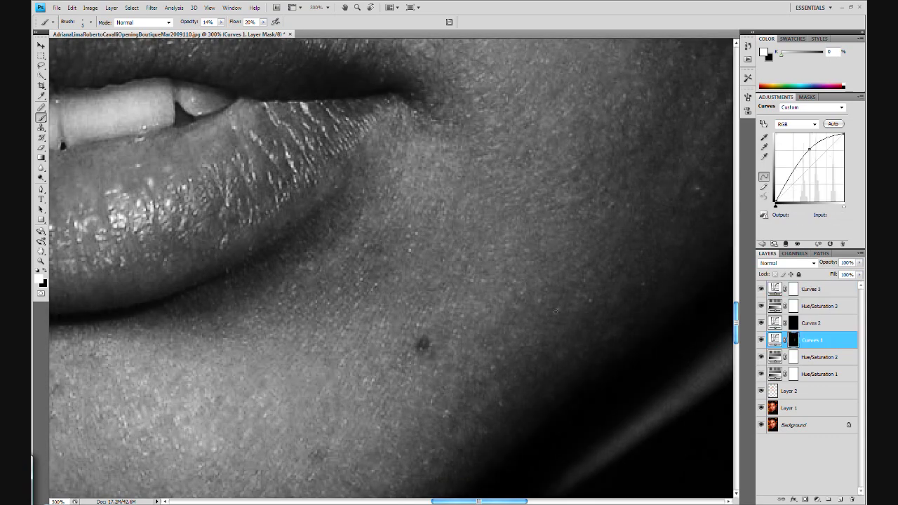
pyautogui.moveTo(632, 154); pyautogui.dragTo(467, 209)
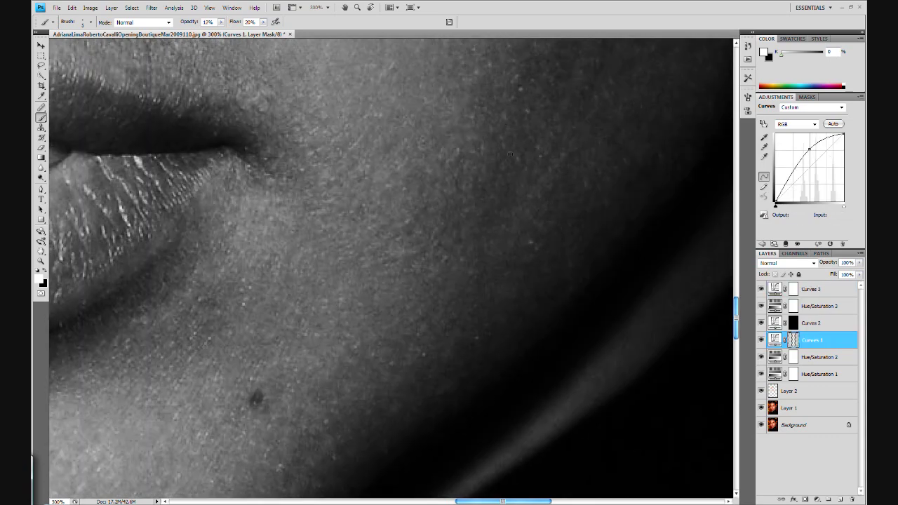
pyautogui.moveTo(505, 75); pyautogui.dragTo(390, 191)
pyautogui.hotkey('ctrl', '0')
pyautogui.hotkey('ctrl', '1')
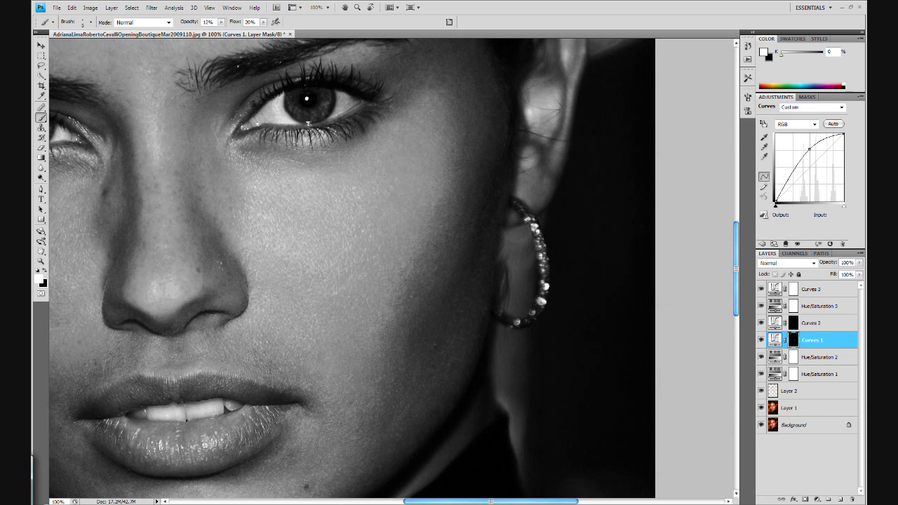
# - Move between the Curves 1 and Curves 2 layers and hide the black-and-white preview
pyautogui.click(796, 324)
pyautogui.hotkey('ctrl', '+')
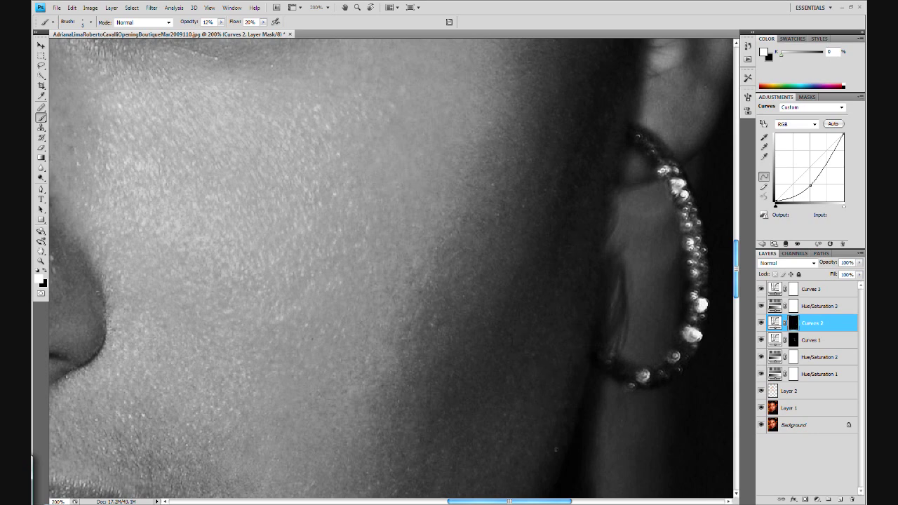
pyautogui.hotkey('alt', '[')
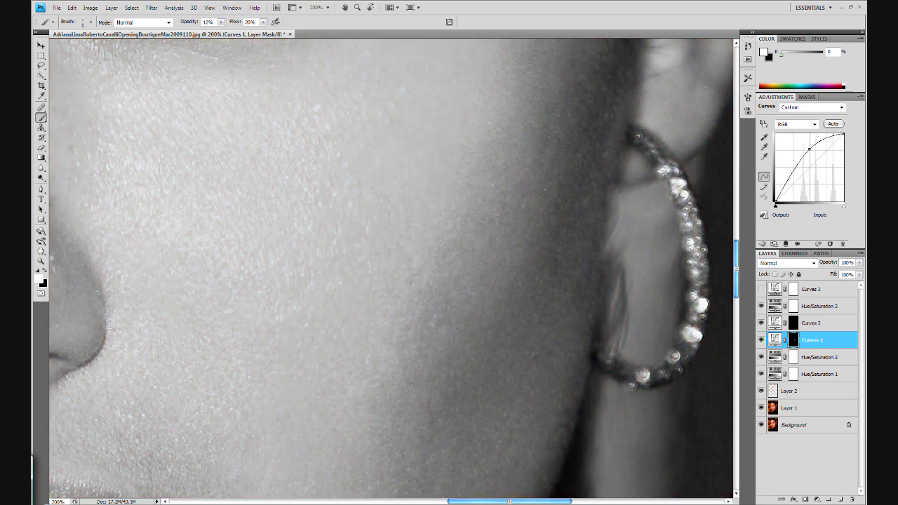
pyautogui.hotkey('ctrl', '0')
pyautogui.hotkey('alt', ']')
pyautogui.click(761, 340)
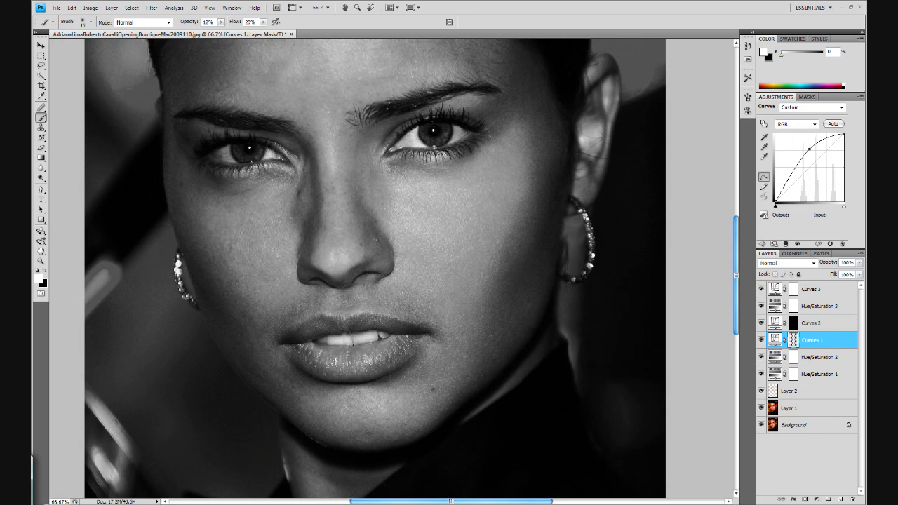
# - Brush white over the lips on the Curves 1 mask and zoom in on the mouth
pyautogui.moveTo(316, 345); pyautogui.dragTo(358, 351)
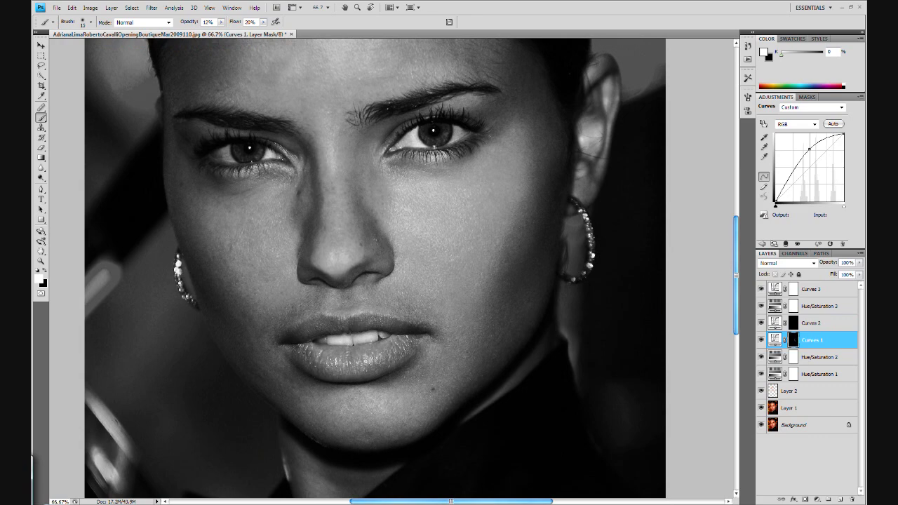
pyautogui.hotkey('ctrl', '+')
pyautogui.hotkey('ctrl', '+')
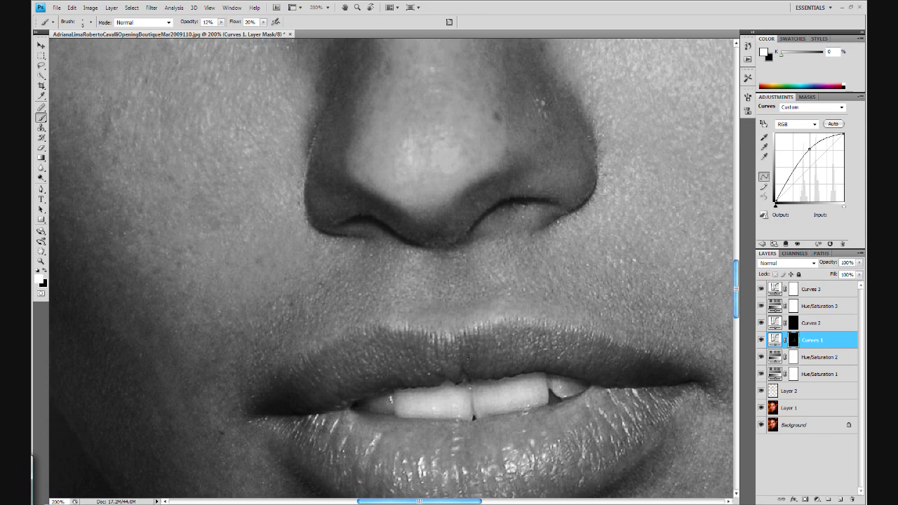
pyautogui.hotkey('alt', ']')
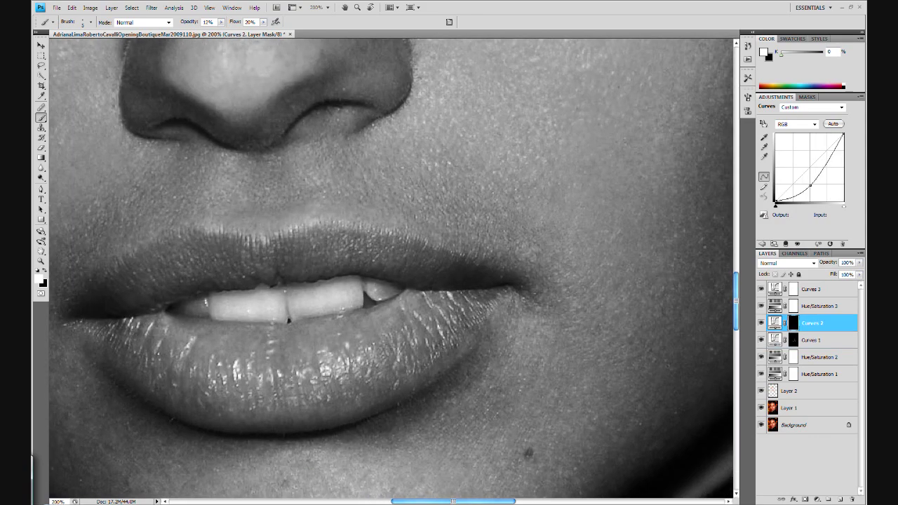
# - Darken the skin around the lips on Curves 2, then lighten the lower lip and chin on Curves 1
pyautogui.moveTo(697, 384); pyautogui.dragTo(664, 406)
pyautogui.moveTo(548, 356); pyautogui.dragTo(607, 153)
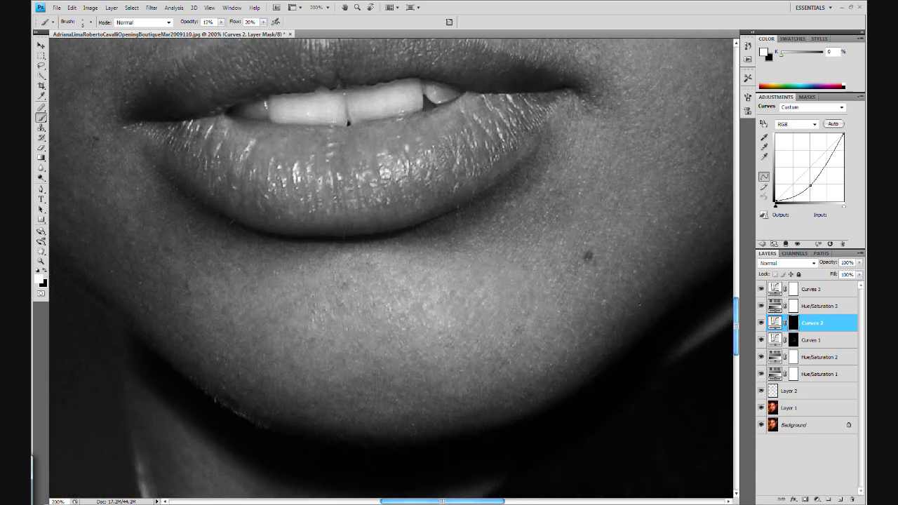
pyautogui.hotkey('alt', '[')
pyautogui.moveTo(509, 358); pyautogui.dragTo(573, 334)
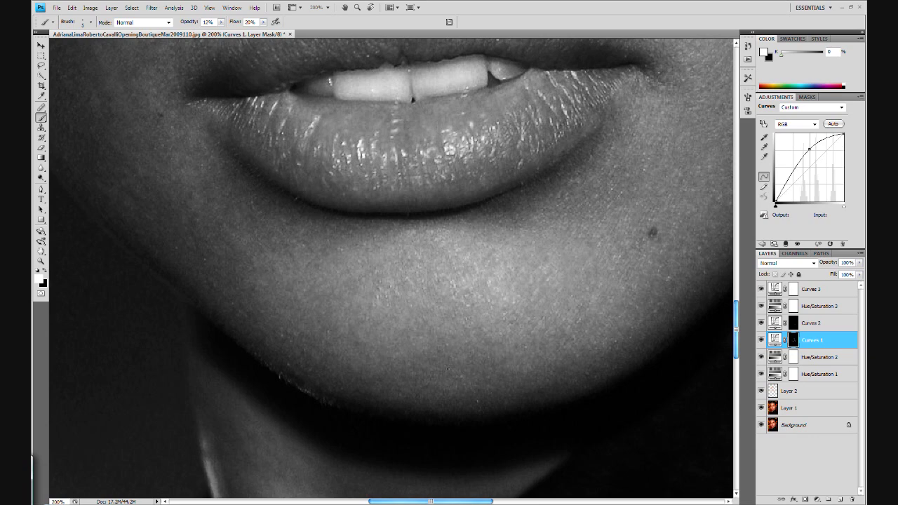
pyautogui.moveTo(448, 369); pyautogui.dragTo(567, 417)
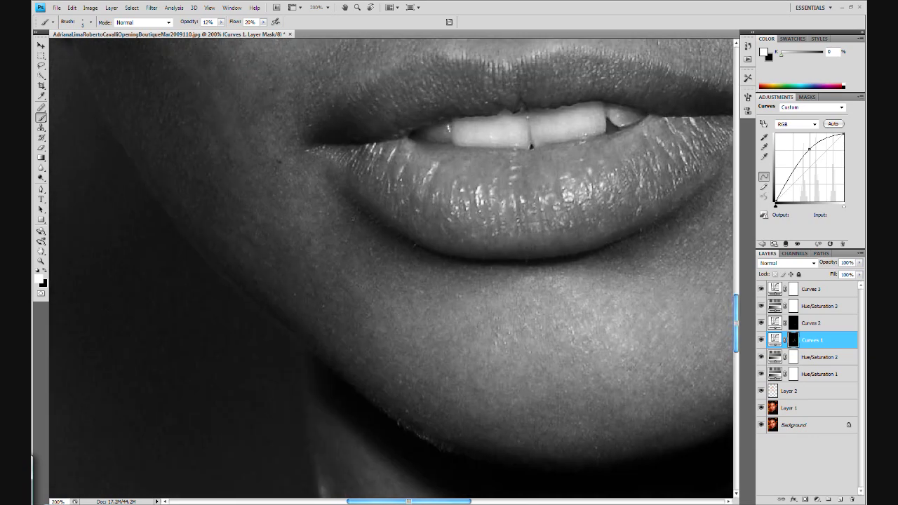
# - Alternate between the Curves 2 and Curves 1 masks along the chin, jaw and earring
pyautogui.hotkey('alt', ']')
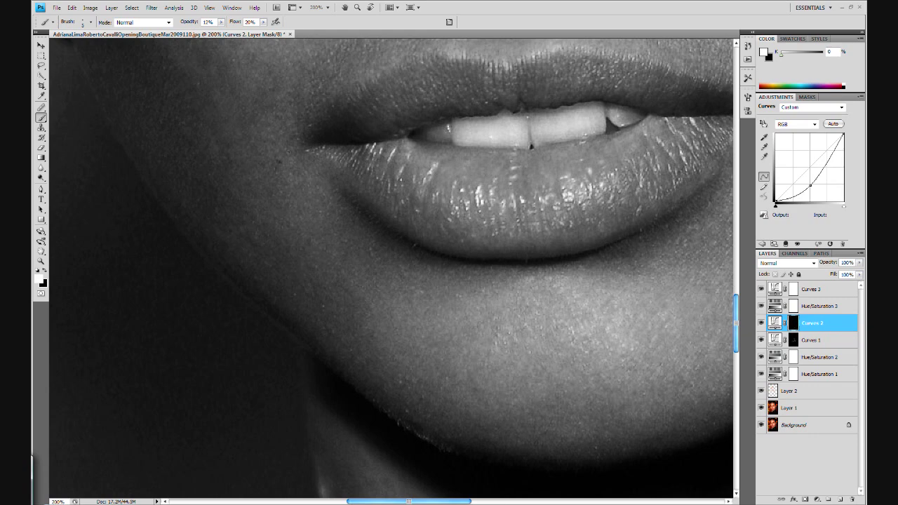
pyautogui.moveTo(273, 149); pyautogui.dragTo(295, 245)
pyautogui.hotkey('alt', '[')
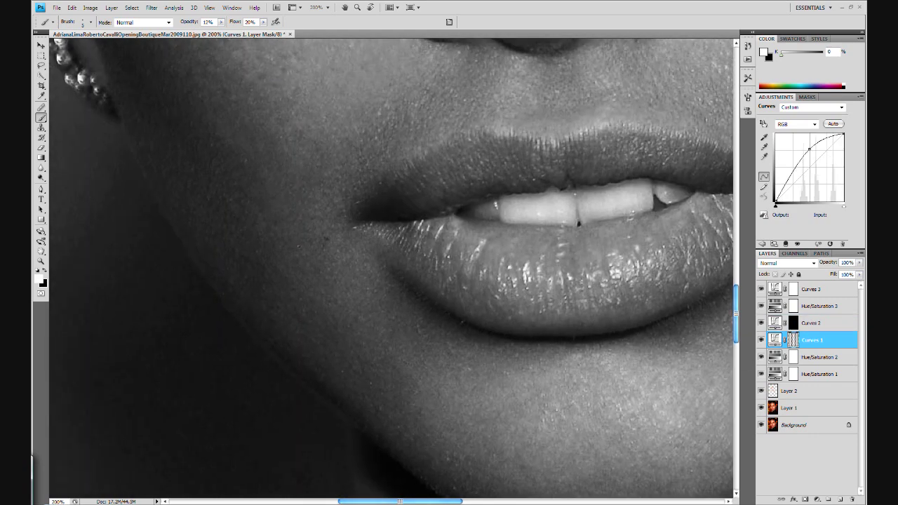
pyautogui.moveTo(282, 98); pyautogui.dragTo(419, 136)
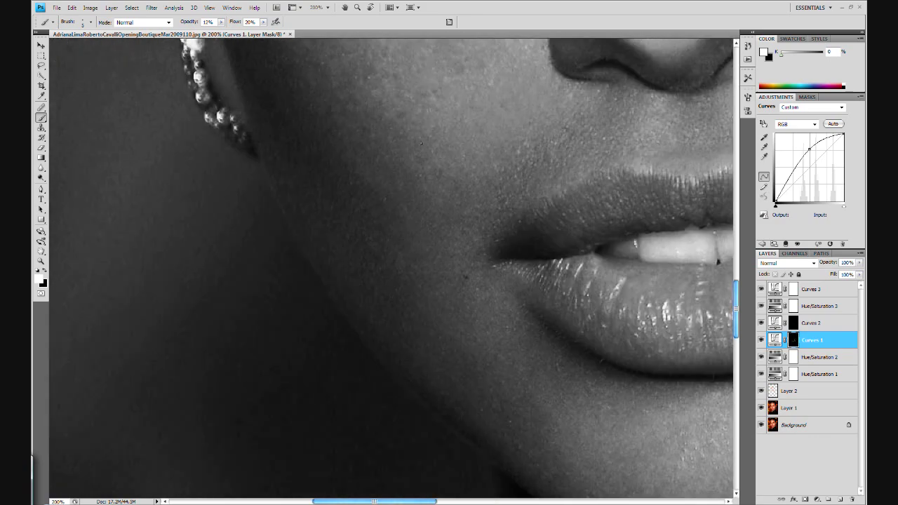
pyautogui.hotkey('alt', ']')
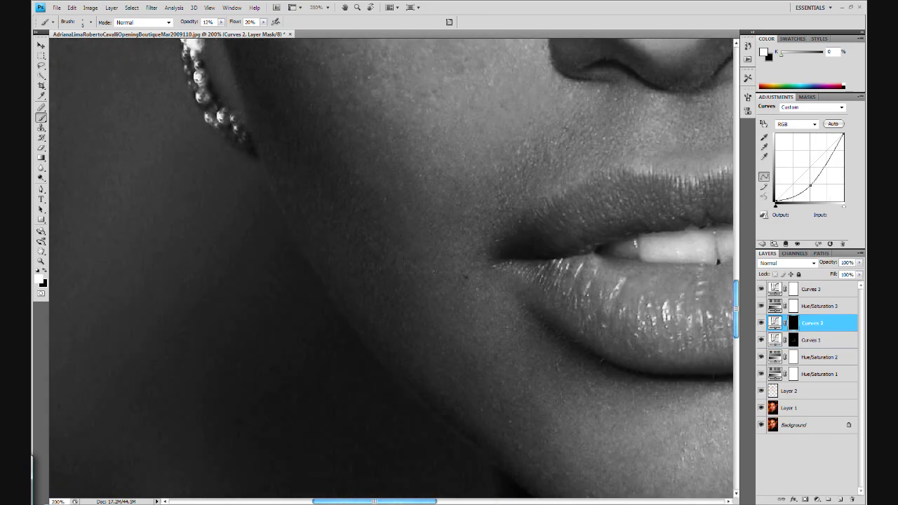
pyautogui.hotkey('alt', '[')
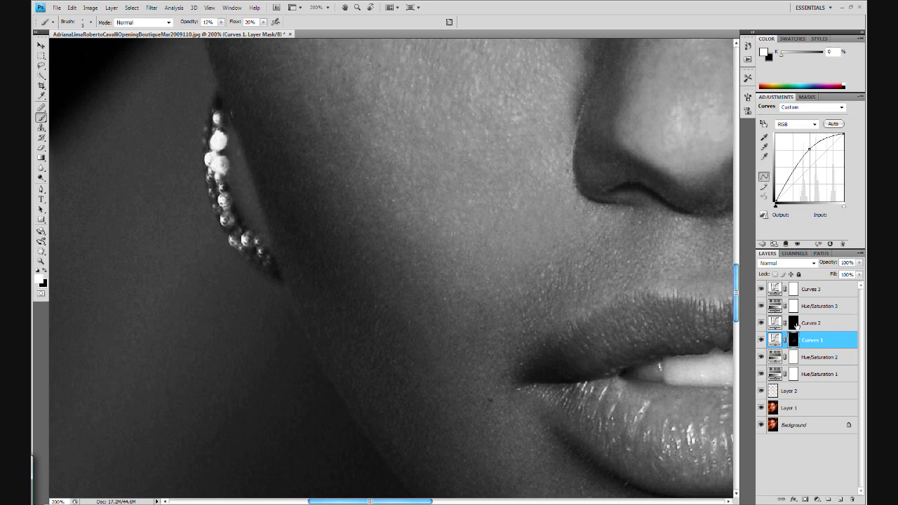
pyautogui.hotkey('alt', ']')
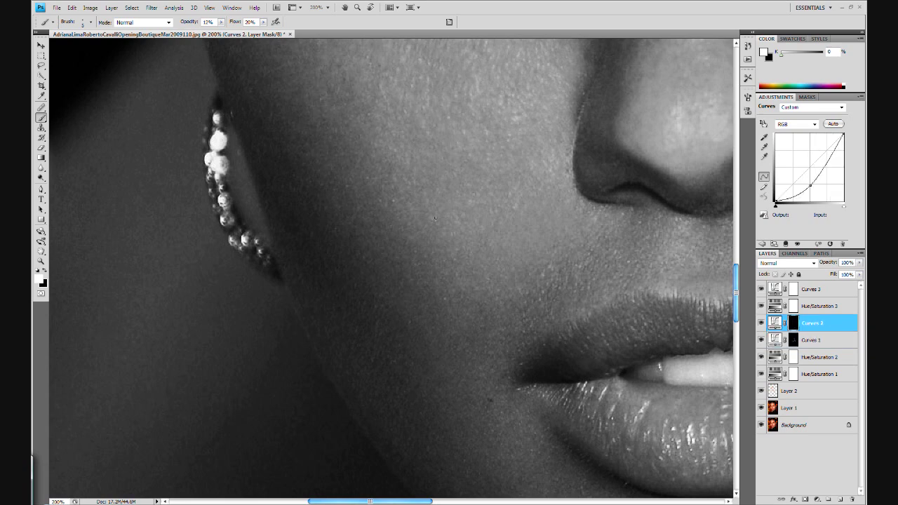
# - Return to the Curves 1 layer and pan across the cheek and under-eye area
pyautogui.scroll(2, 435, 219)
pyautogui.scroll(2, 464, 142)
pyautogui.hotkey('alt', '[')
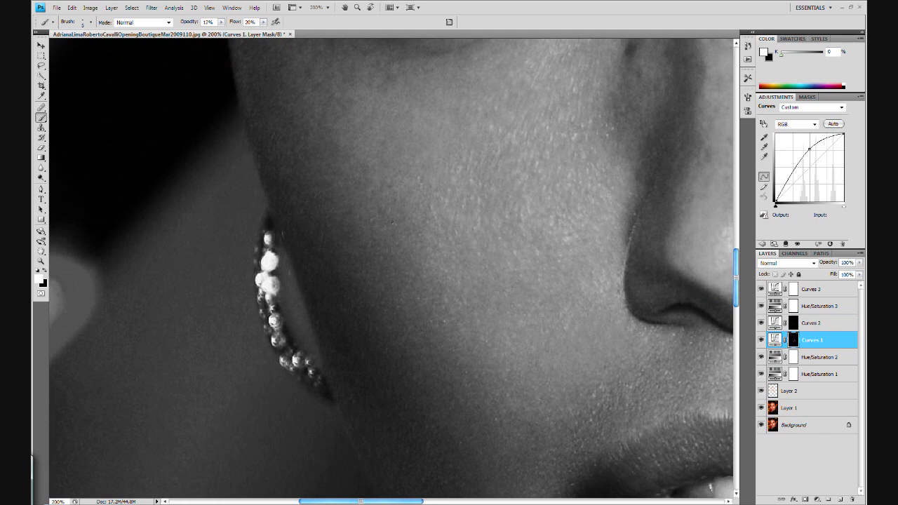
pyautogui.scroll(2, 468, 283)
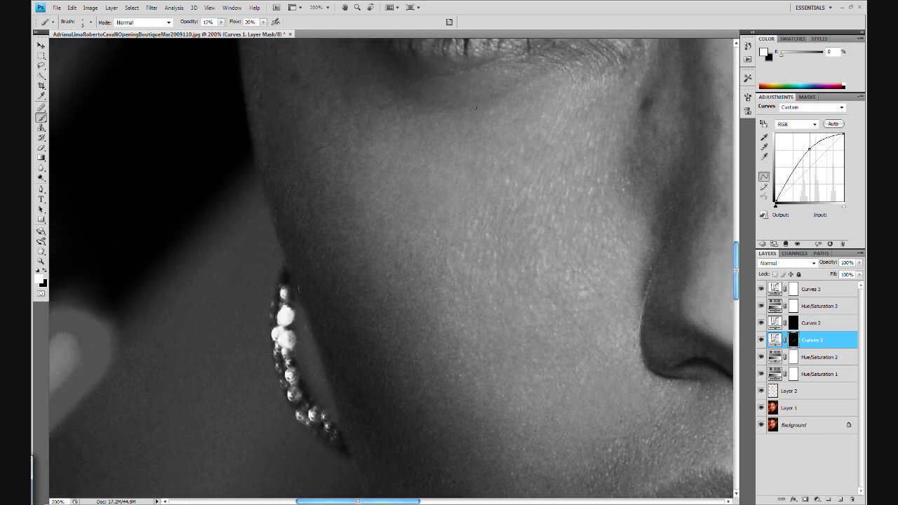
pyautogui.hscroll(-2, 467, 282)
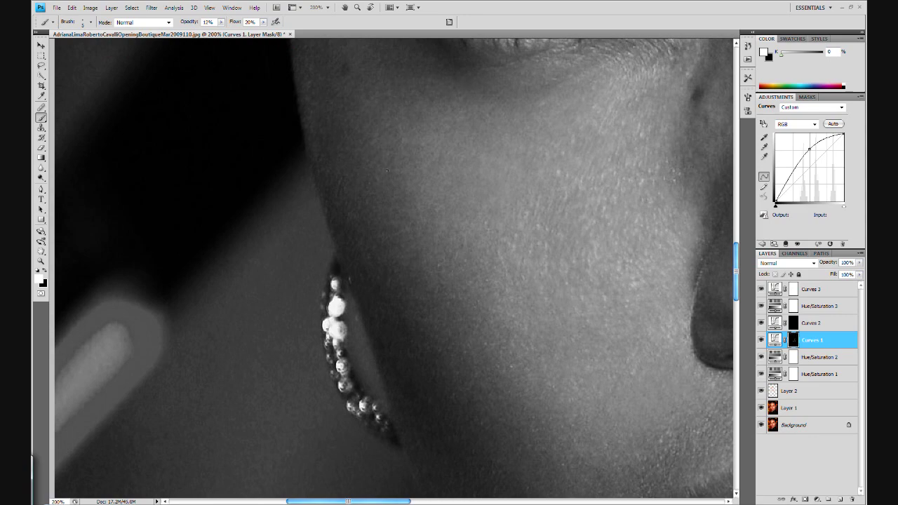
pyautogui.scroll(3, 386, 171)
pyautogui.hscroll(3, 386, 171)
pyautogui.hscroll(5, 321, 93)
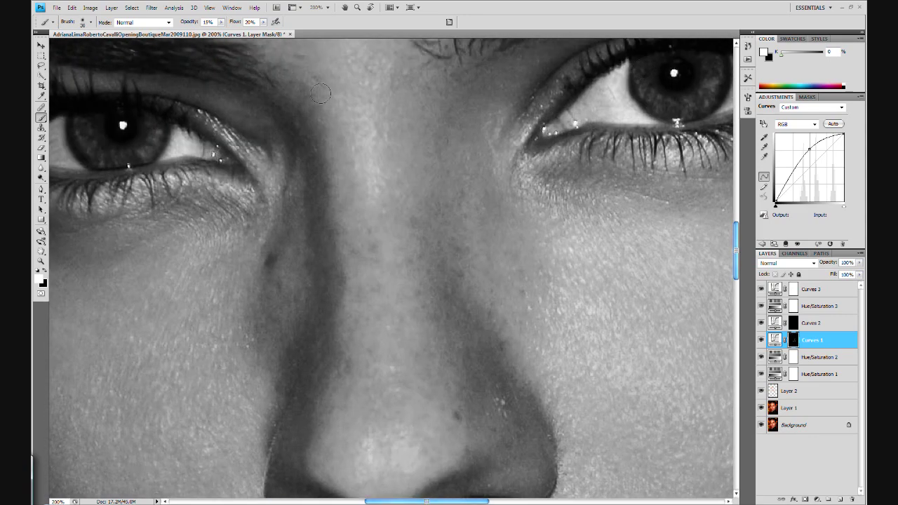
# - Work down to the nose on the Curves 1 mask, then view the whole face
pyautogui.scroll(1, 321, 93)
pyautogui.hscroll(-5, 320, 93)
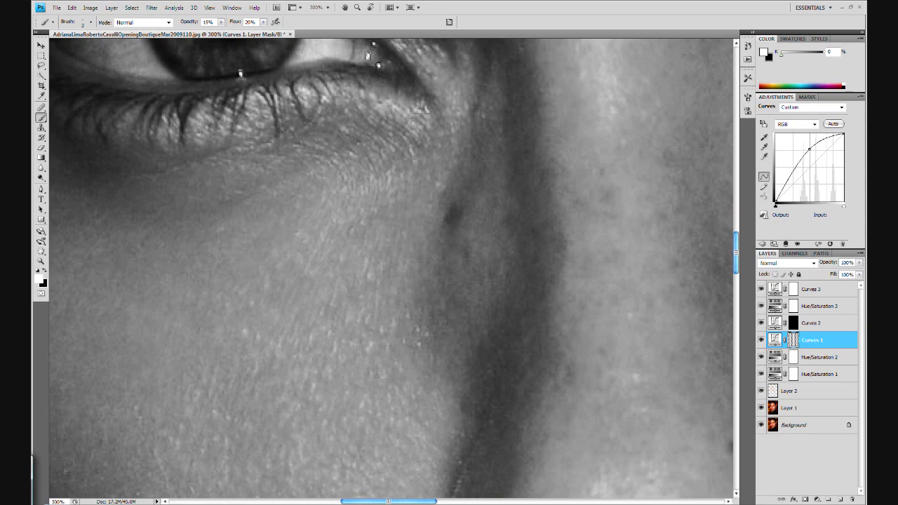
pyautogui.hscroll(5, 240, 73)
pyautogui.scroll(-5, 457, 150)
pyautogui.hotkey('ctrl', 'i')
pyautogui.scroll(-2, 465, 375)
pyautogui.hscroll(-1, 465, 376)
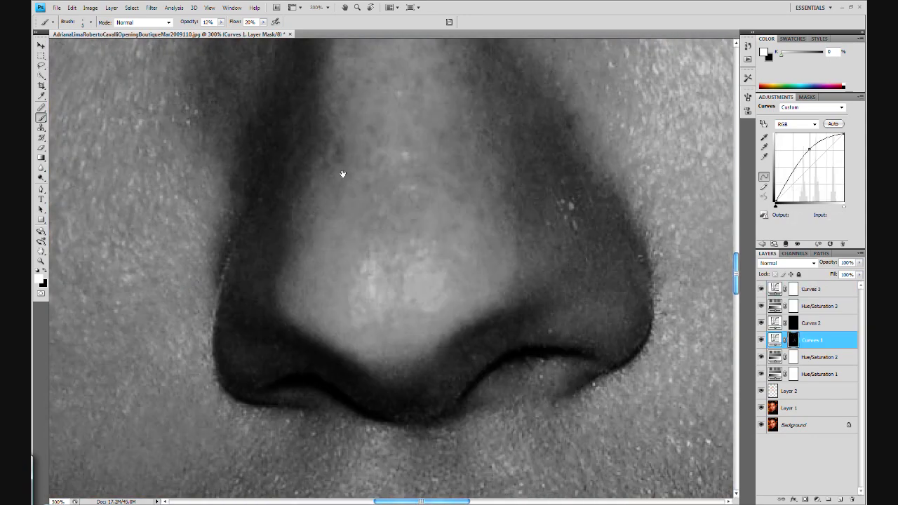
pyautogui.scroll(3, 385, 172)
pyautogui.hotkey('ctrl', '0')
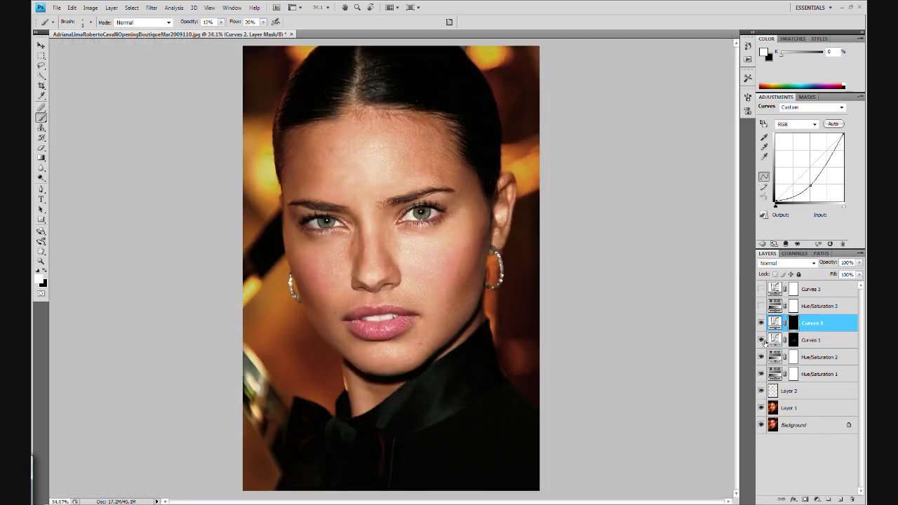
# - Set the brush to 10 px at 10% opacity and toggle the black-and-white helper layers
pyautogui.hotkey('ctrl', '+')
pyautogui.hotkey('ctrl', '+')
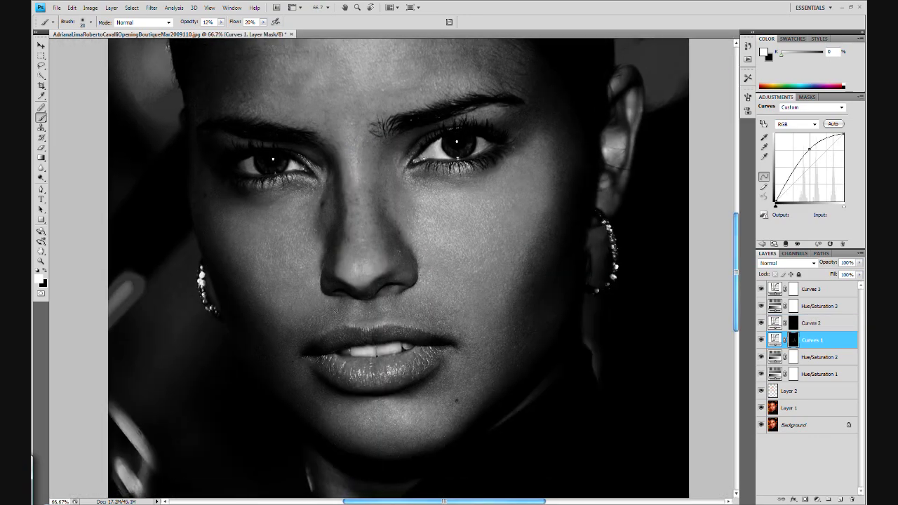
pyautogui.press('[')
pyautogui.press('1')
pyautogui.hotkey('alt', ']')
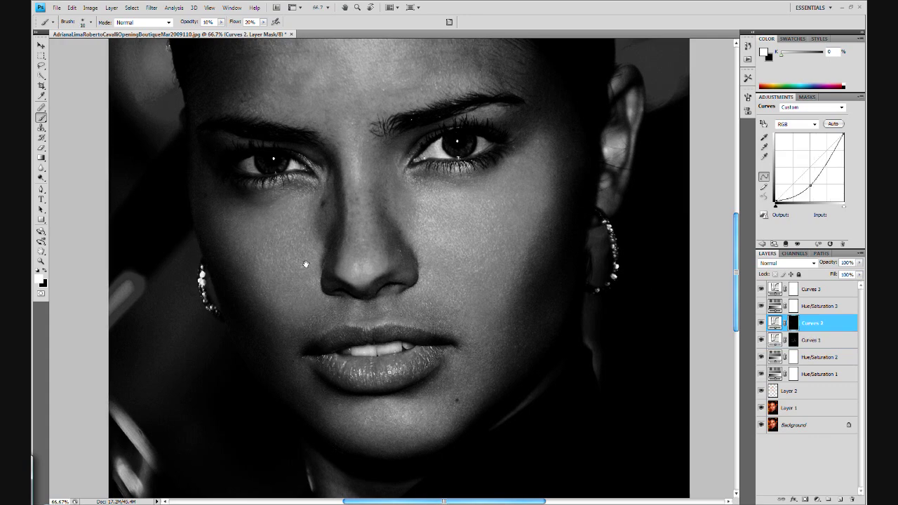
pyautogui.moveTo(386, 253); pyautogui.dragTo(464, 260)
pyautogui.hotkey('alt', '[')
pyautogui.moveTo(398, 115); pyautogui.dragTo(381, 194)
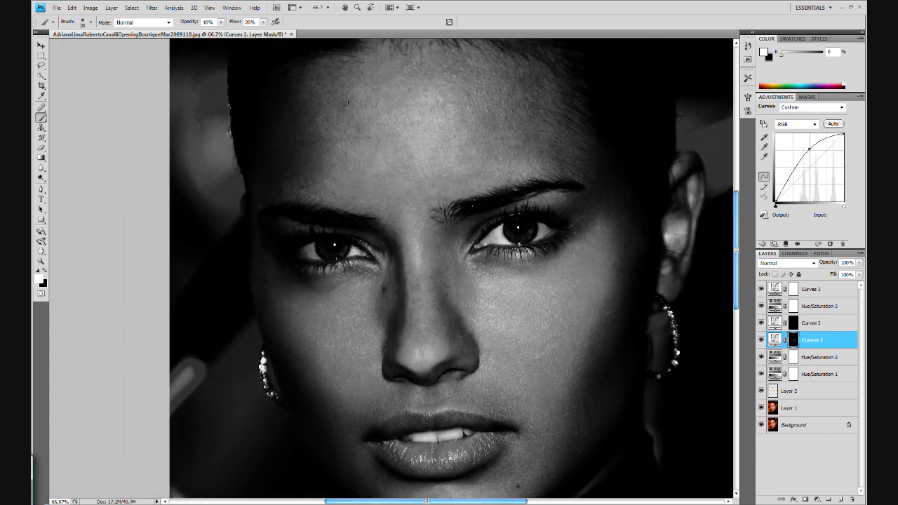
pyautogui.moveTo(761, 289); pyautogui.dragTo(761, 306)
pyautogui.hotkey('ctrl', '+')
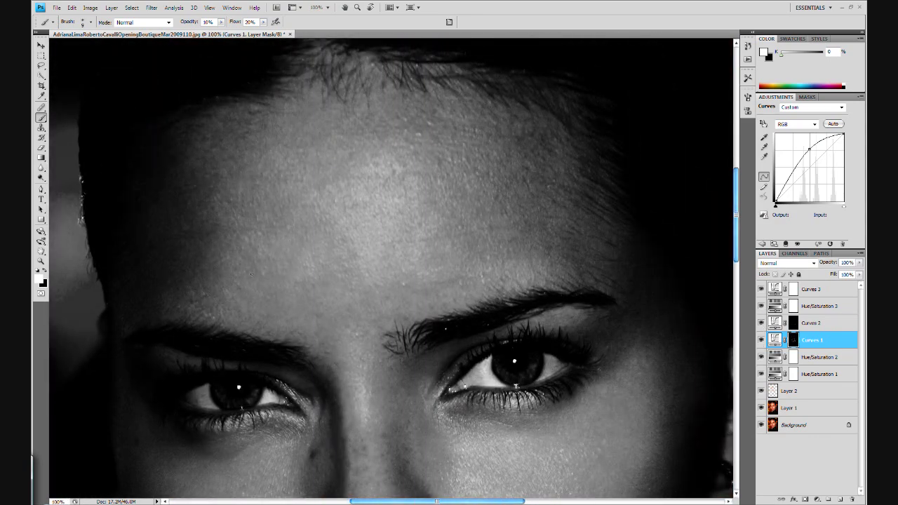
# - Brighten the forehead and more of the face on the Curves 1 mask
pyautogui.moveTo(346, 240); pyautogui.dragTo(414, 178)
pyautogui.moveTo(417, 132); pyautogui.dragTo(454, 134)
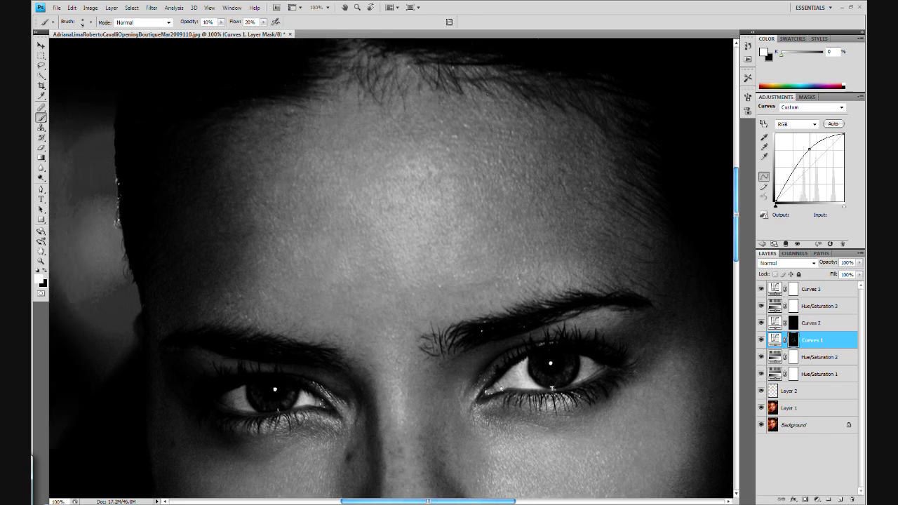
pyautogui.moveTo(474, 301); pyautogui.dragTo(290, 115)
pyautogui.hotkey('alt', ']')
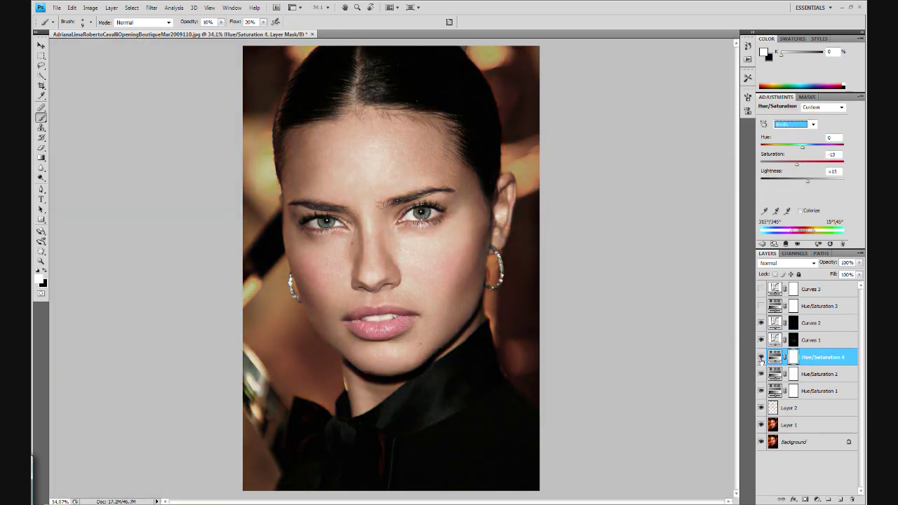
# - Lower brush opacity to 7%, return to Curves 1, then raise opacity to 15%
pyautogui.press('0')
pyautogui.press('7')
pyautogui.hotkey('alt', '[')
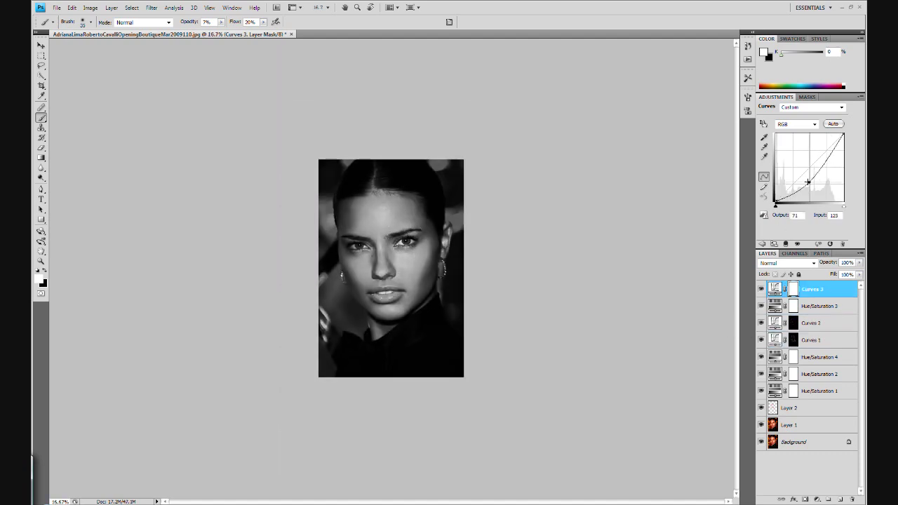
pyautogui.press('1')
pyautogui.press('5')
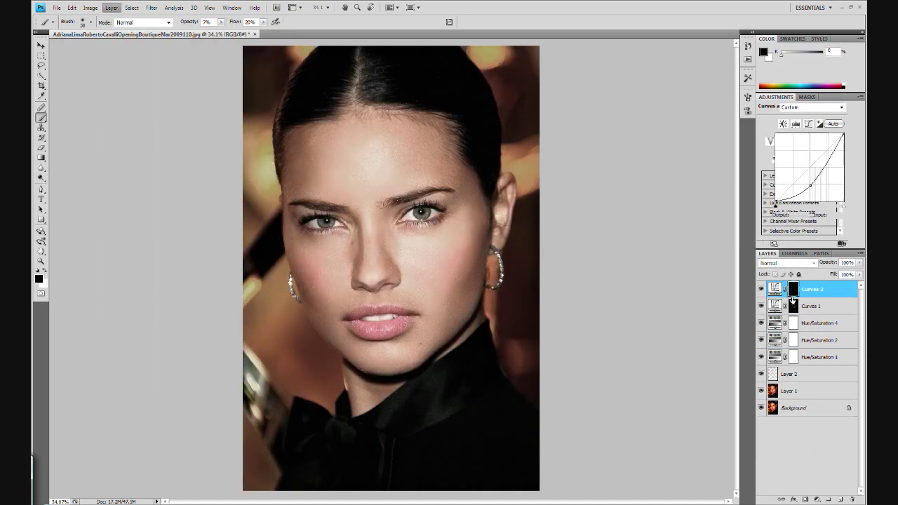
# - Expand Group 1, target the Hue/Saturation 4 mask, and set a 125 px white brush
pyautogui.click(770, 285)
pyautogui.click(799, 333)
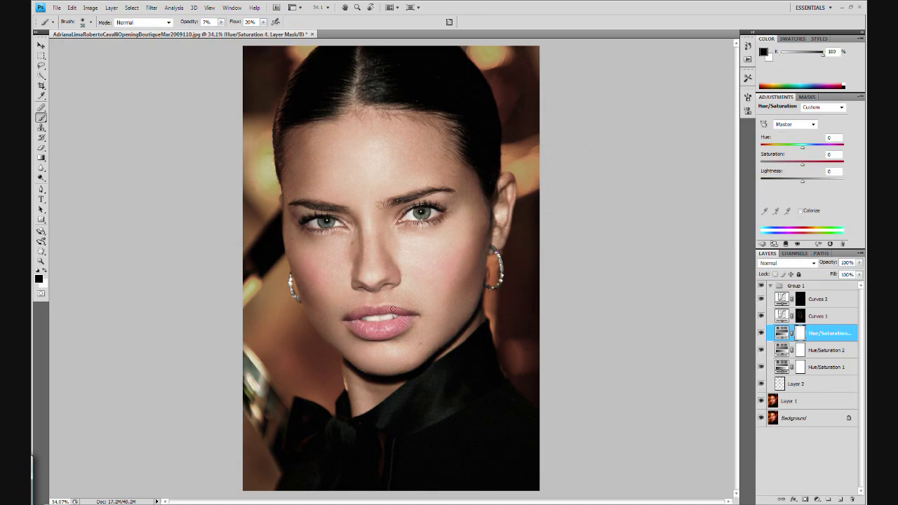
pyautogui.press(']')
pyautogui.press(']')
pyautogui.press(']')
pyautogui.press('x')
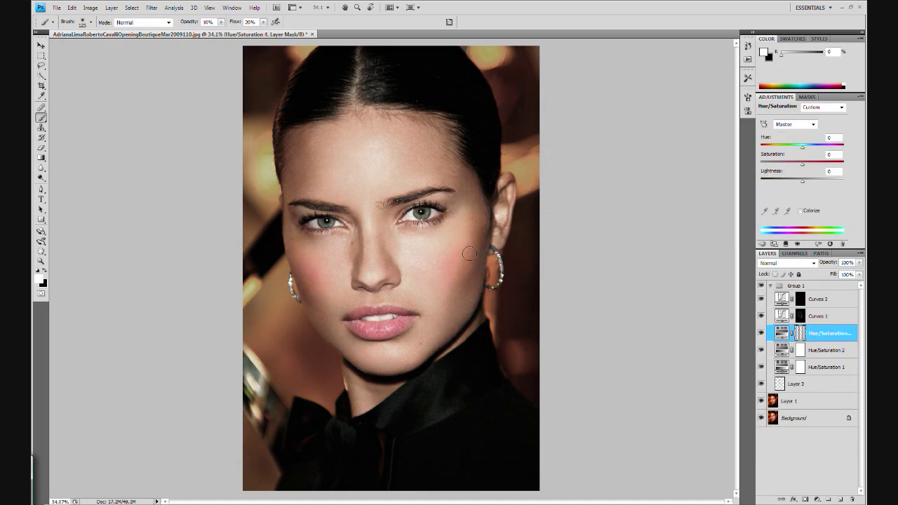